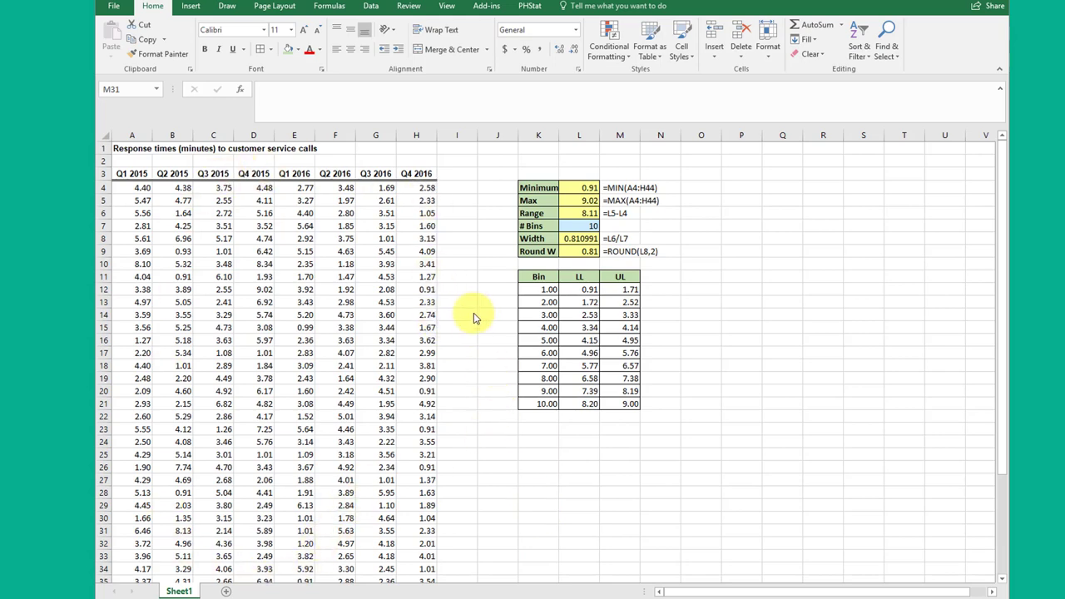
Start the Histogram tool from the Data Analysis tools for the response time data
scroll(462, 317, down, 4)
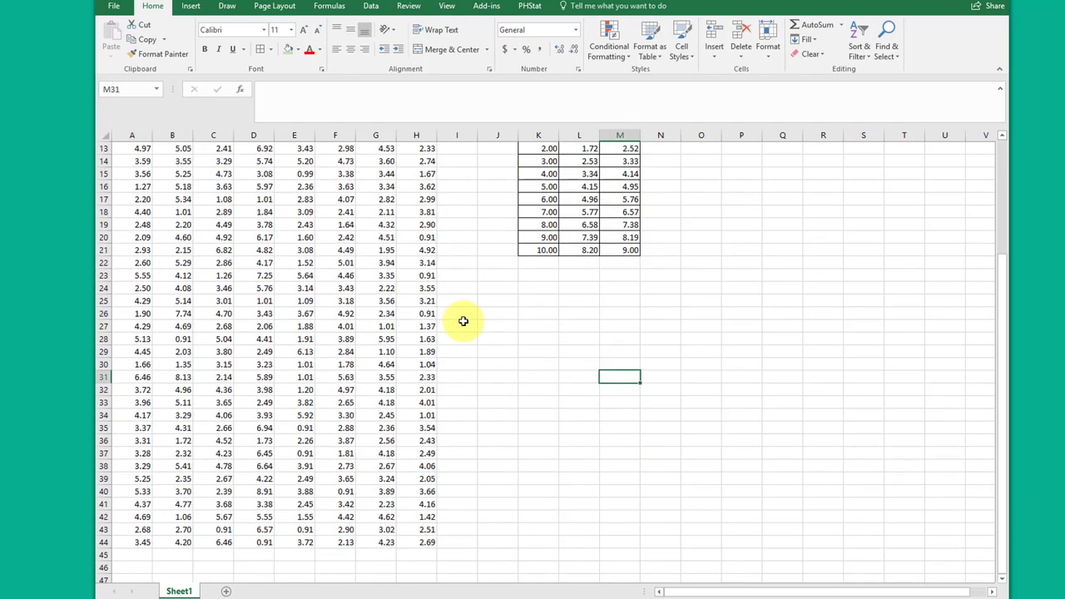
scroll(464, 321, up, 4)
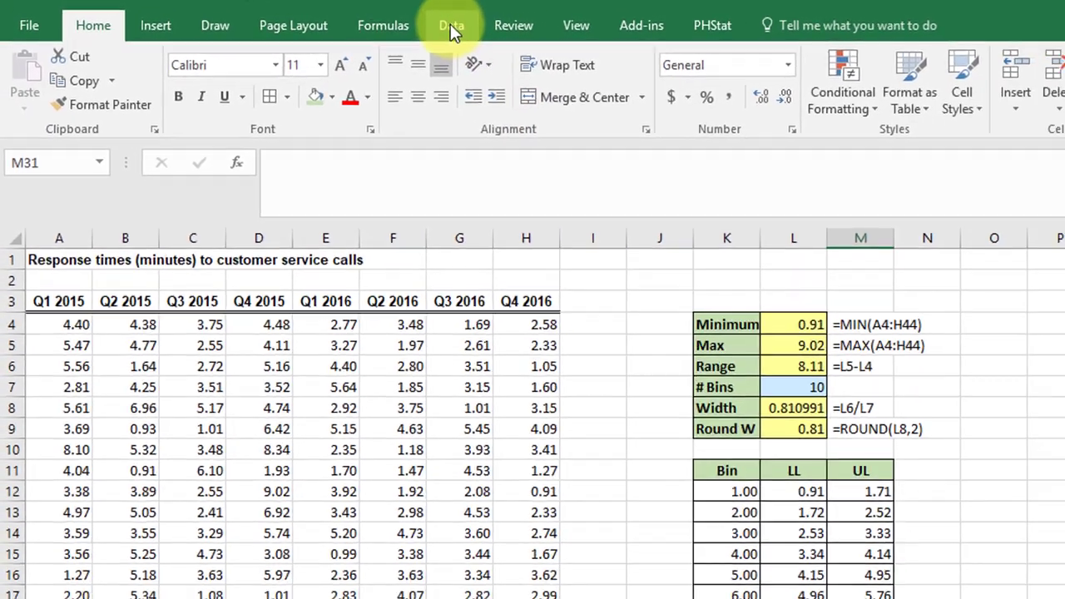
click(450, 23)
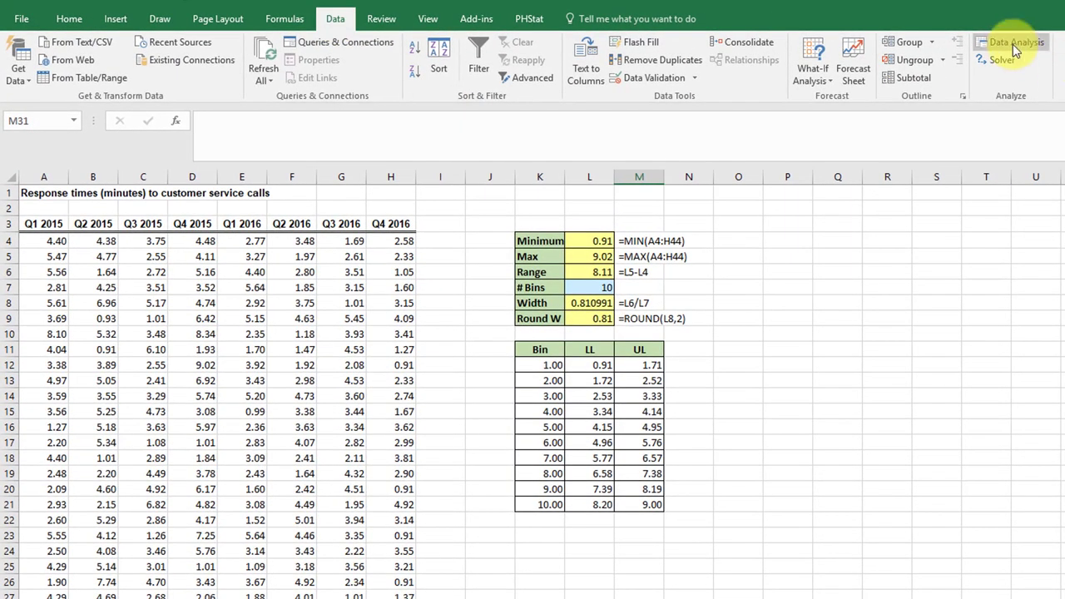
click(1012, 44)
drag(159, 566, 874, 247)
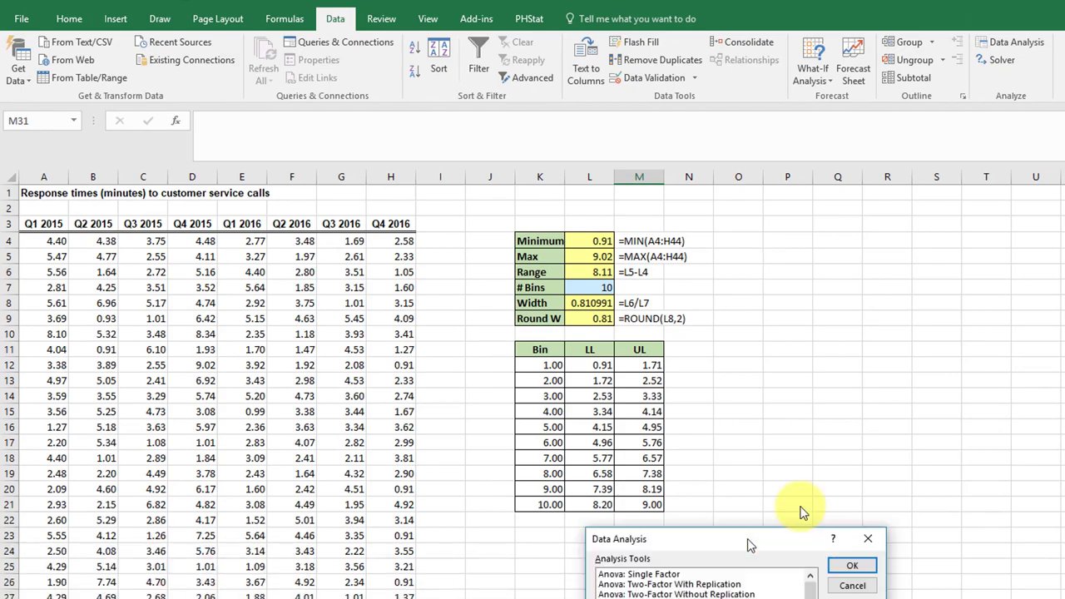
drag(804, 212, 817, 200)
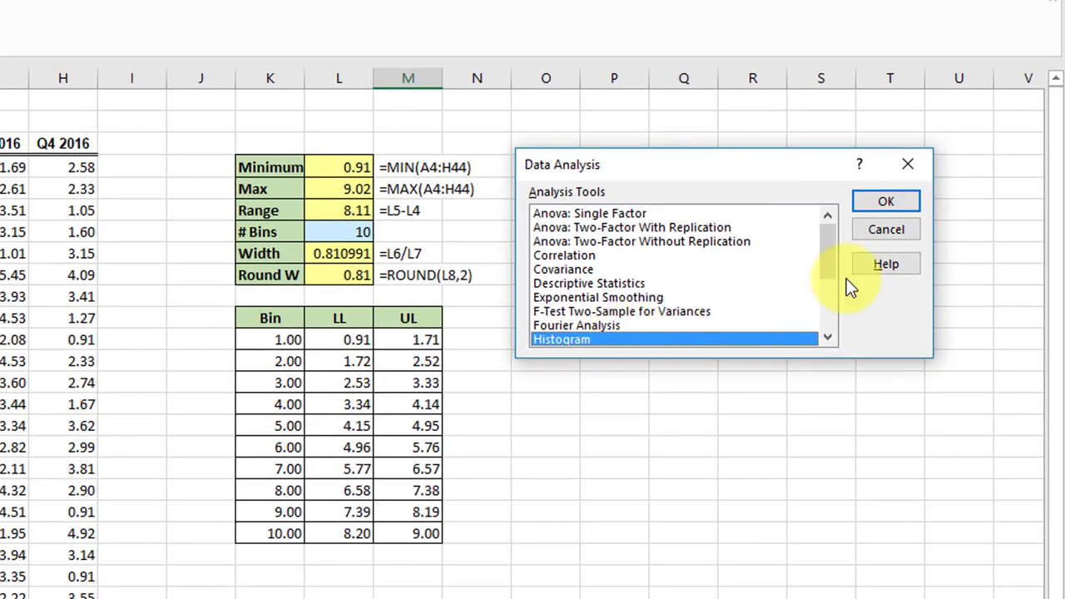
click(887, 200)
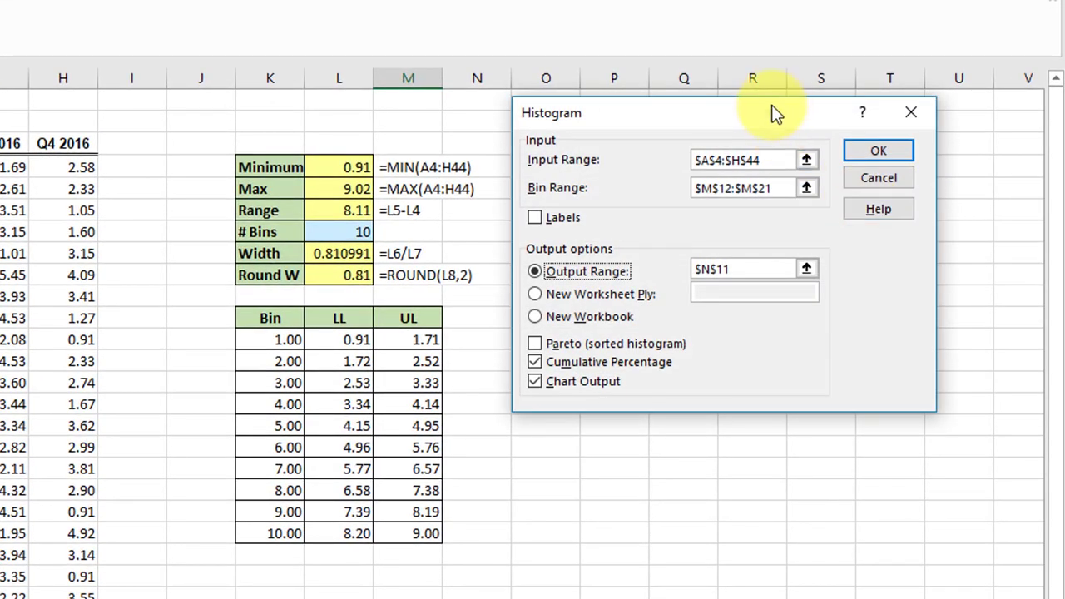
Set the histogram's input range to the response times in $A$4:$H$44
drag(773, 108, 821, 108)
drag(820, 160, 702, 161)
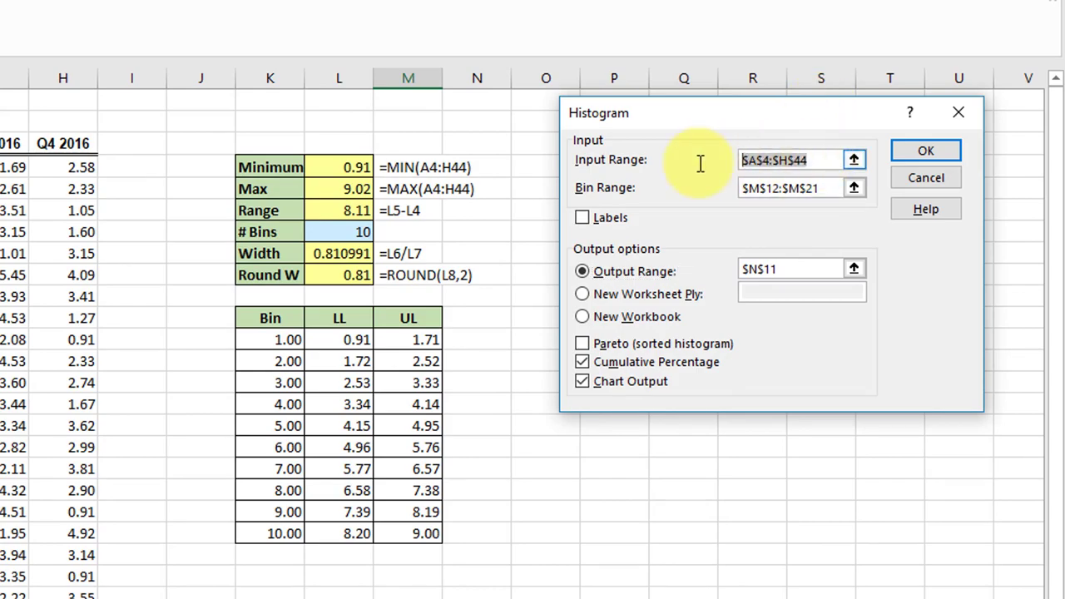
key(BackSpace)
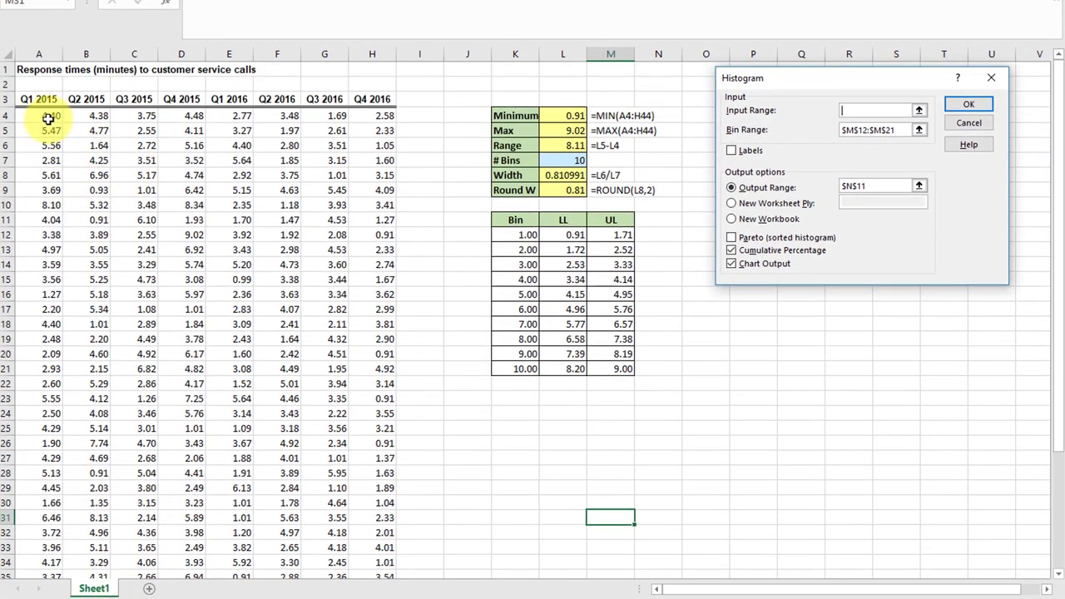
drag(35, 114, 333, 569)
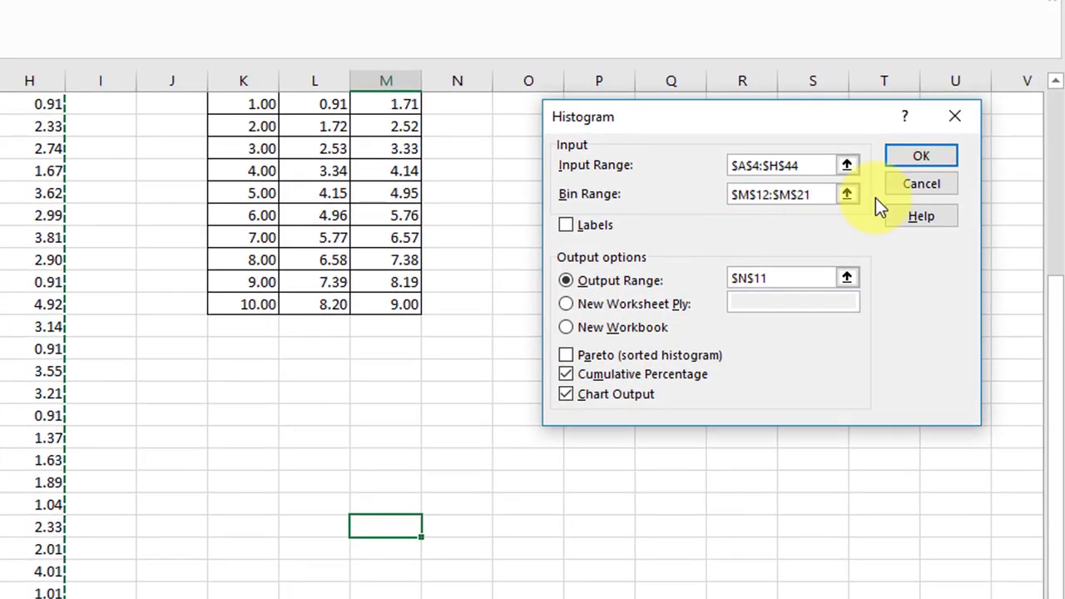
Set the histogram's bin range to the UL values in $M$12:$M$21
click(816, 188)
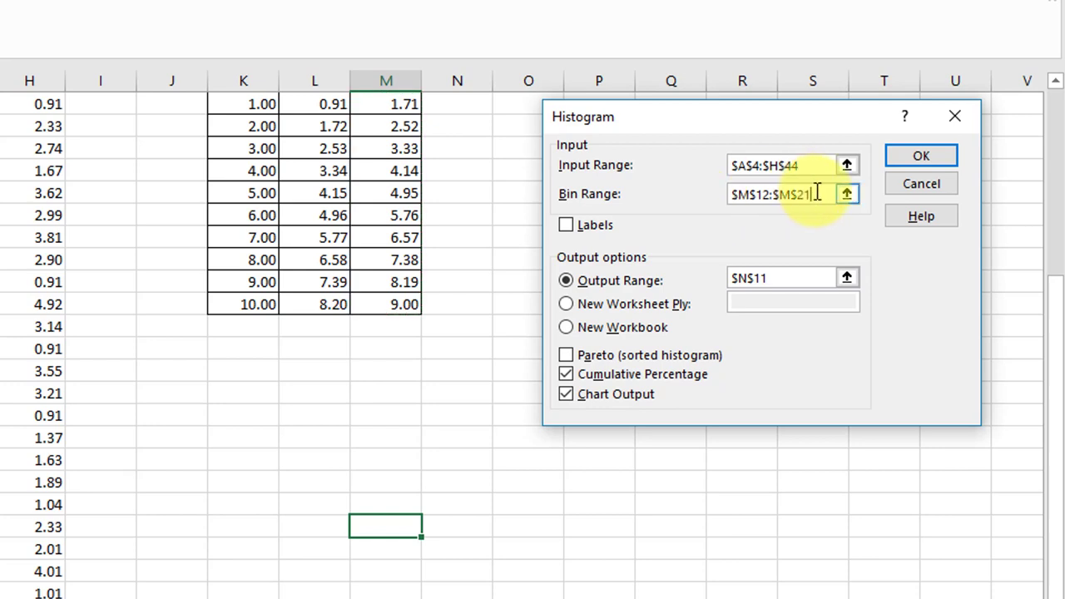
key(shift+Home)
key(BackSpace)
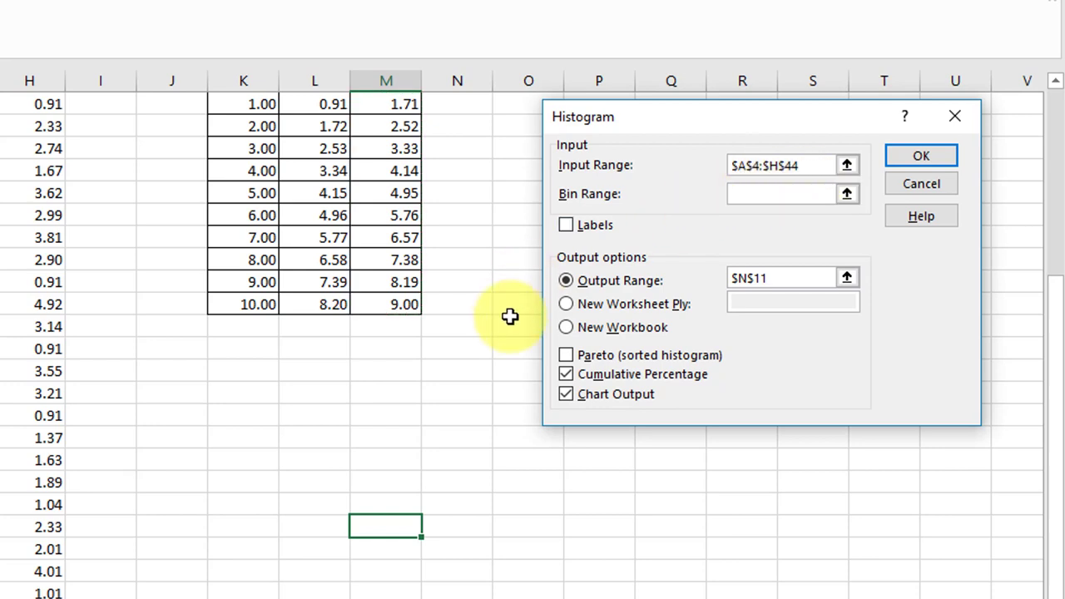
scroll(502, 326, up, 2)
drag(383, 238, 385, 439)
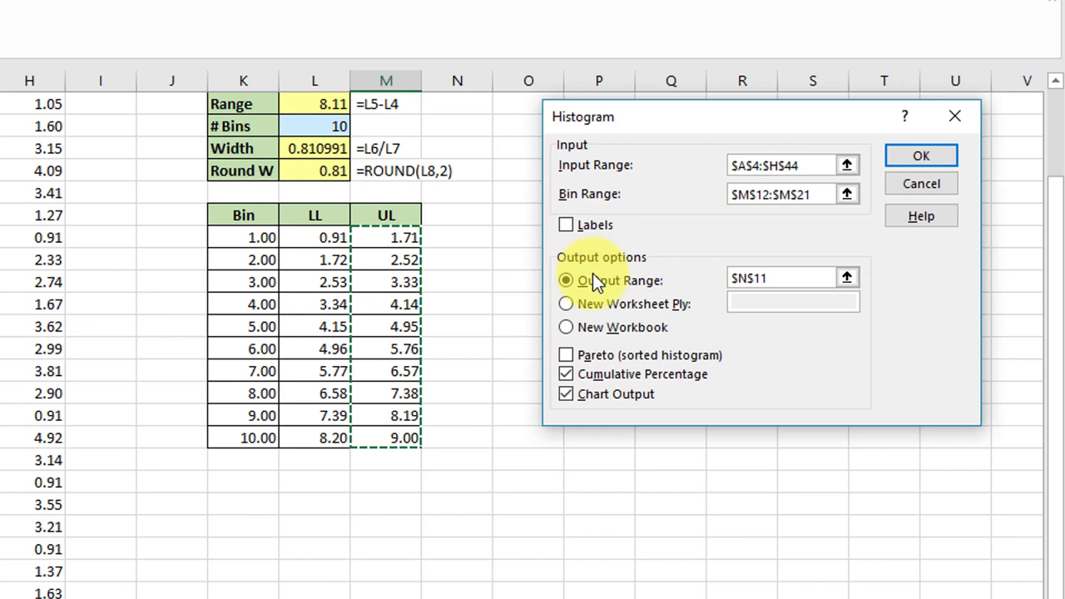
Set the output range to $N$11 and generate the histogram with cumulative percentage and chart output
drag(796, 280, 705, 277)
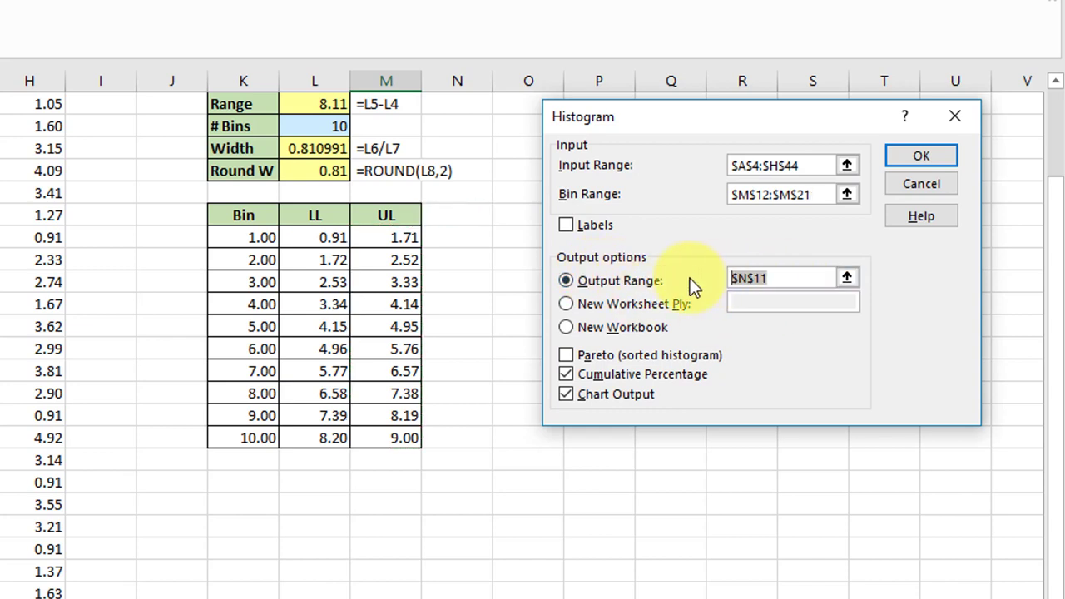
key(BackSpace)
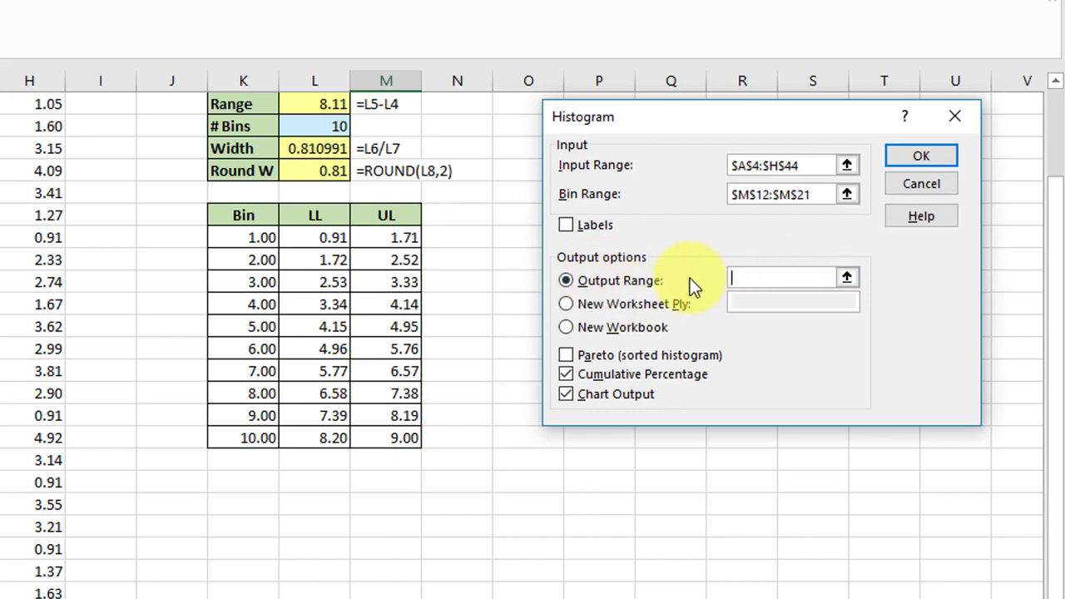
click(469, 218)
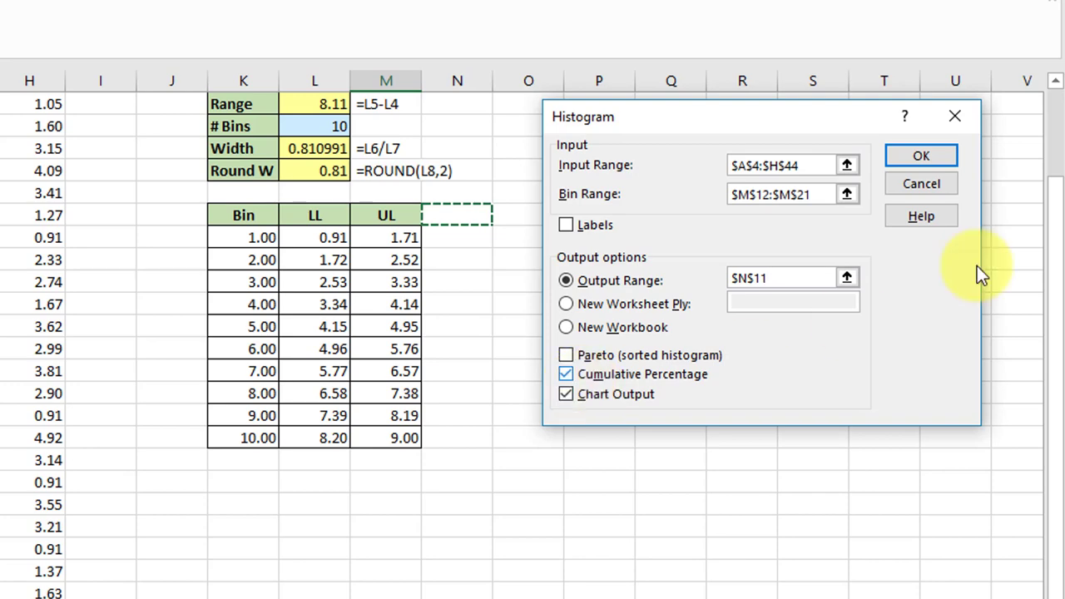
click(931, 159)
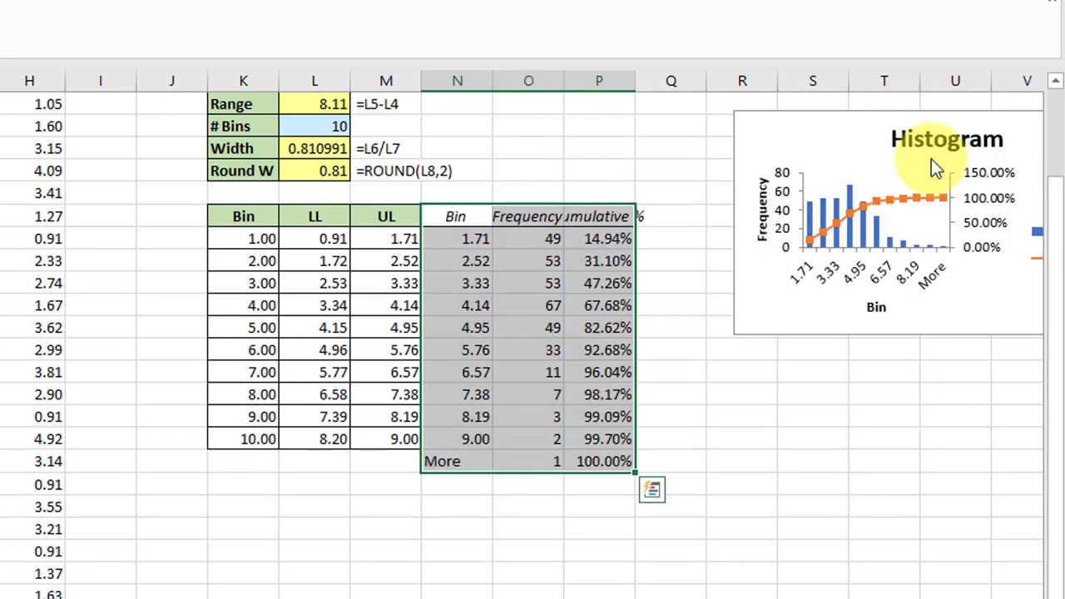
Widen the workbook window and move the histogram chart down beside the frequency table
click(670, 499)
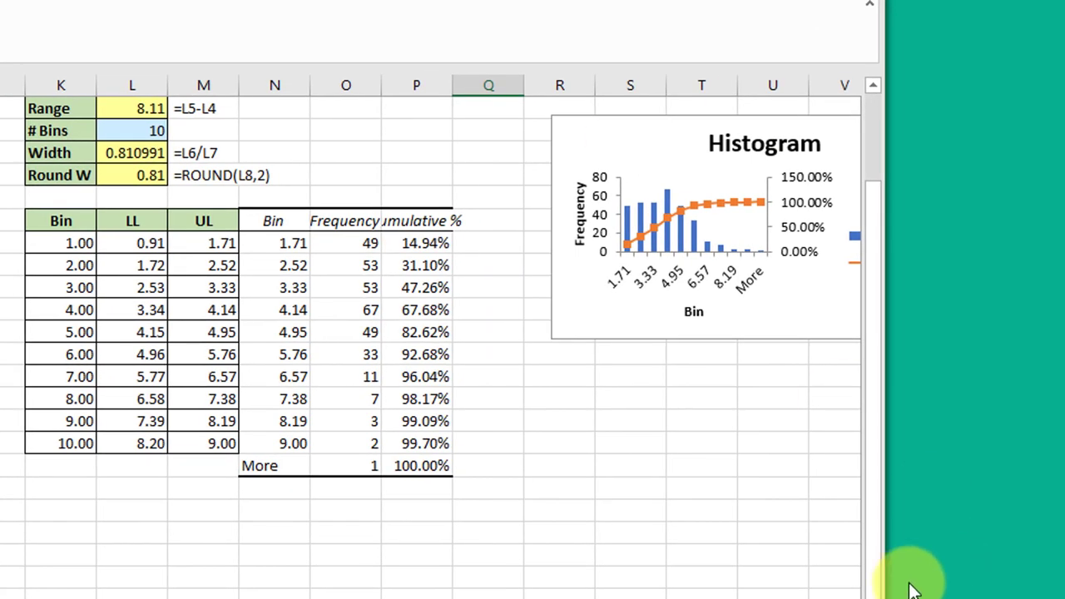
drag(885, 583, 1064, 583)
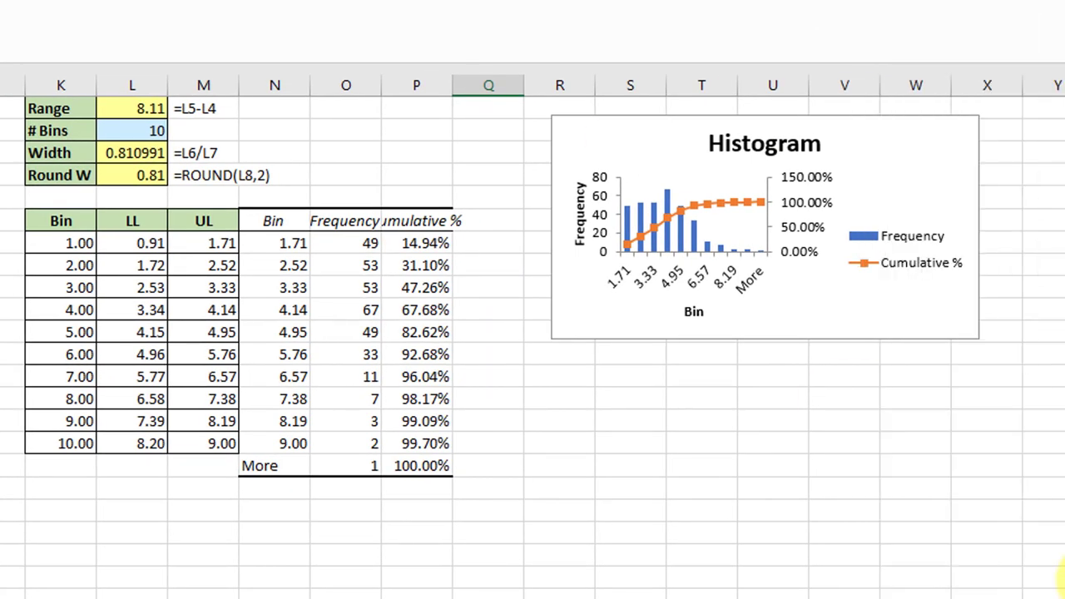
click(583, 323)
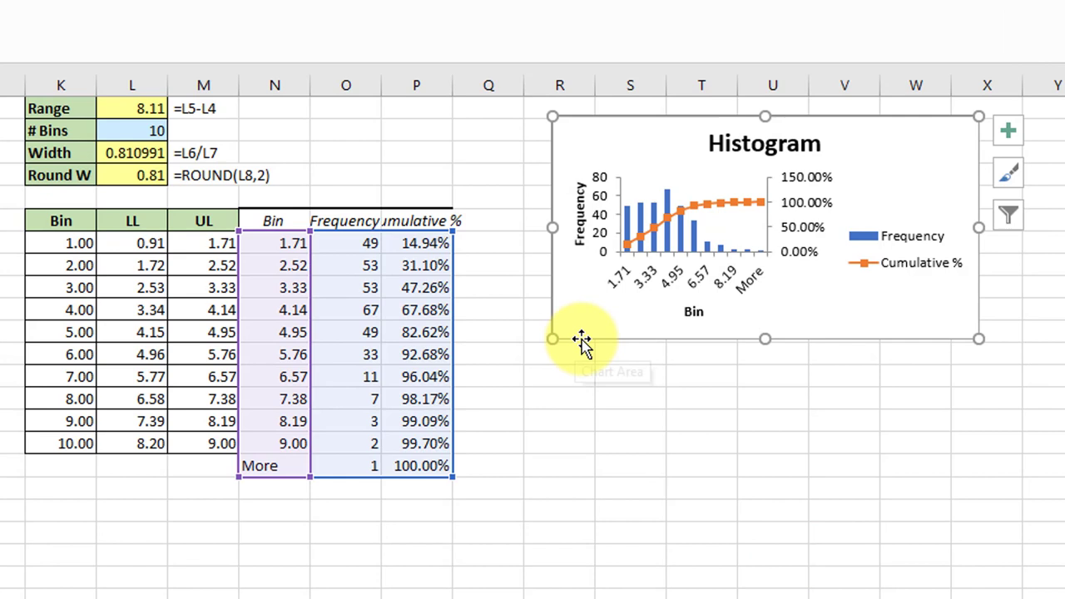
drag(583, 337, 552, 480)
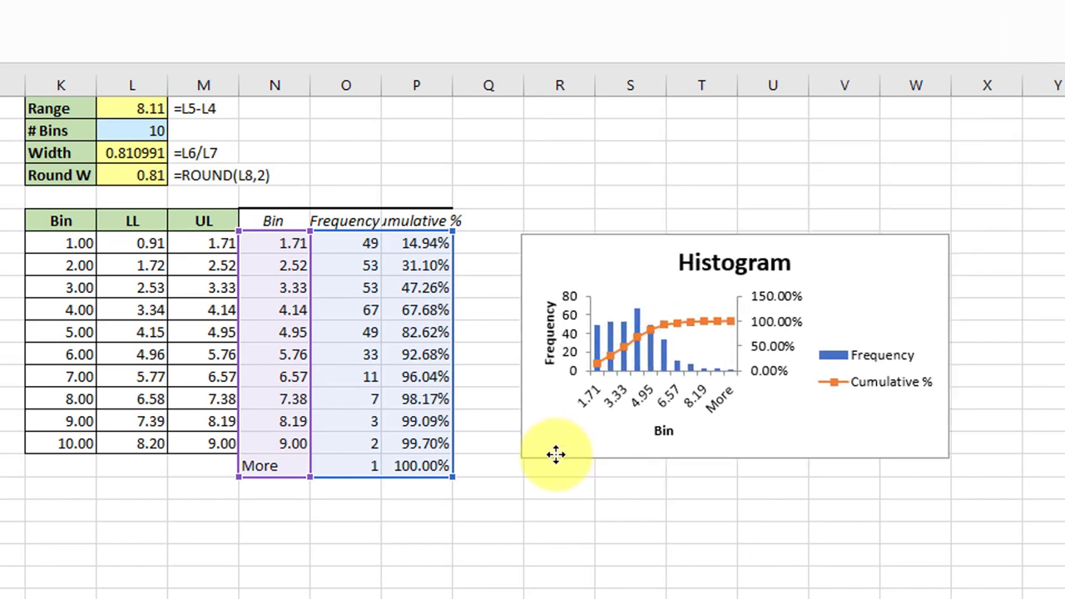
Autofit column P to show the full Cumulative % heading
click(526, 532)
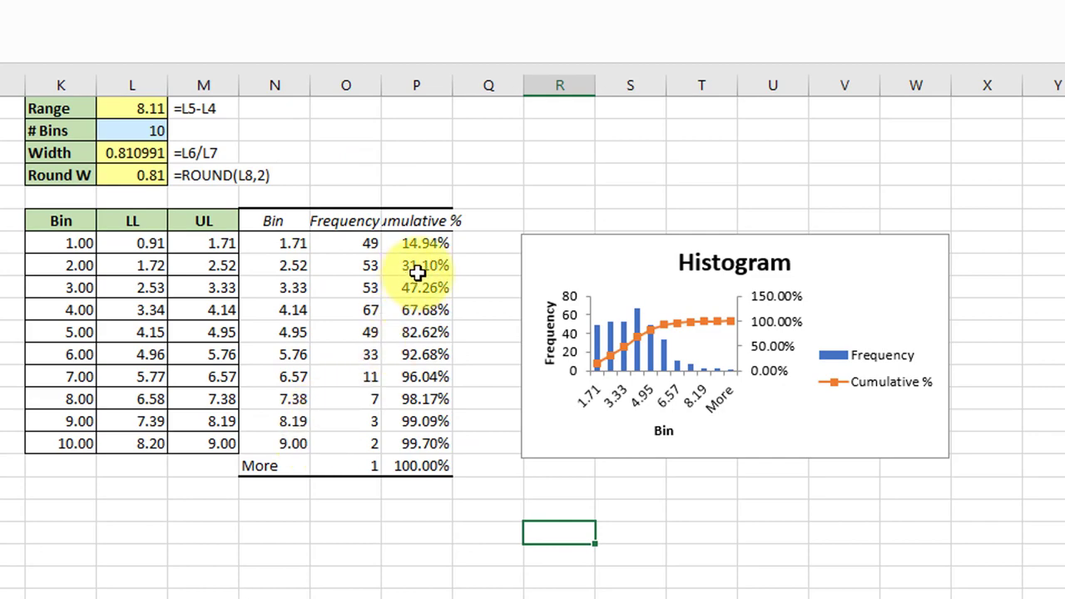
double_click(451, 86)
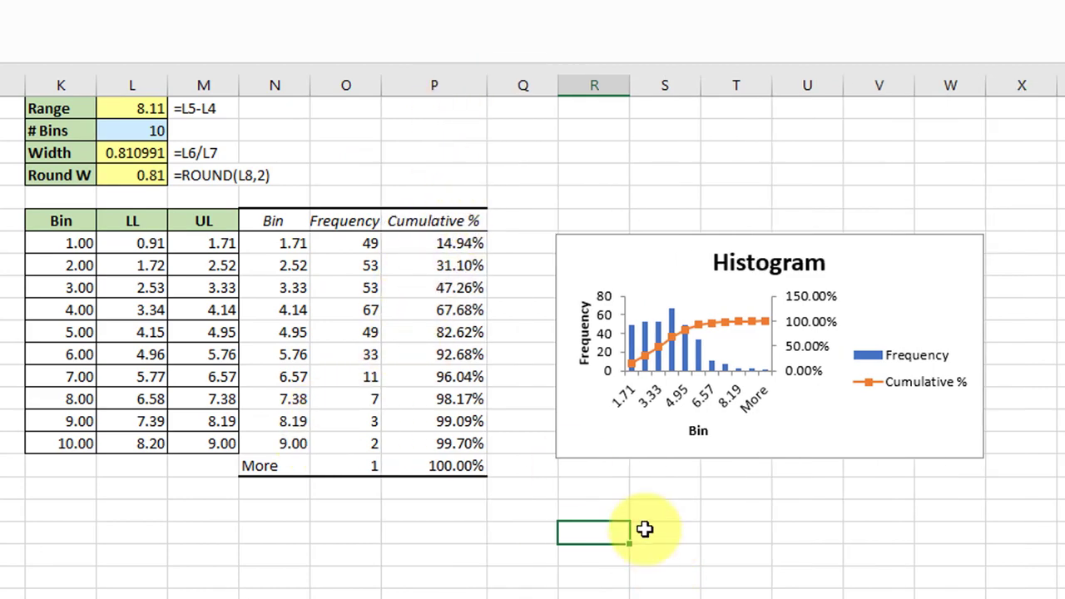
Enlarge the histogram chart from its lower-left corner and move it up over the bin tables
click(568, 457)
drag(555, 457, 27, 598)
drag(338, 531, 339, 530)
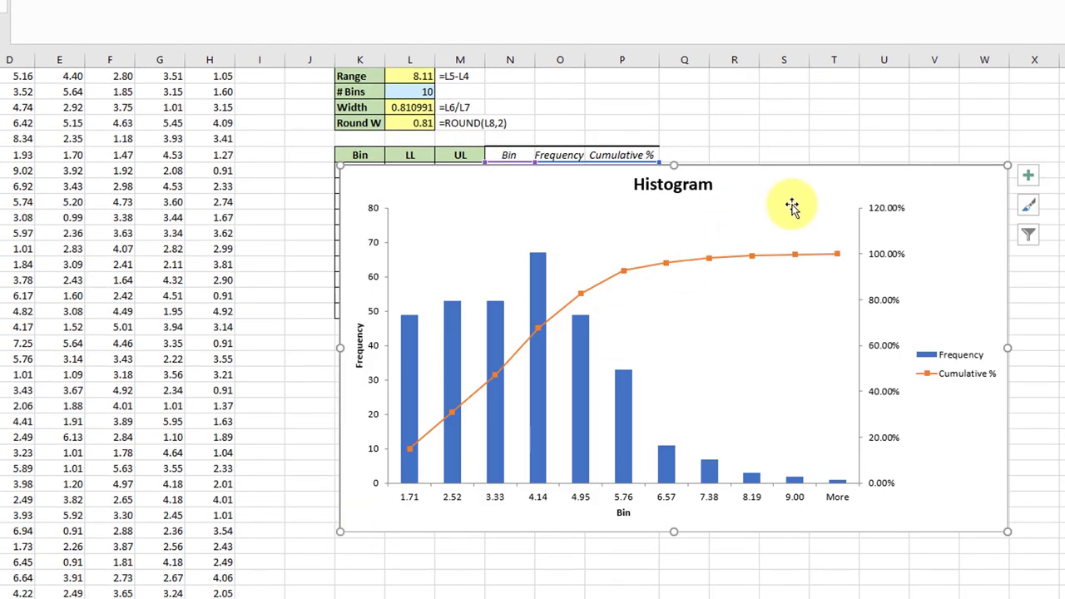
drag(782, 209, 719, 103)
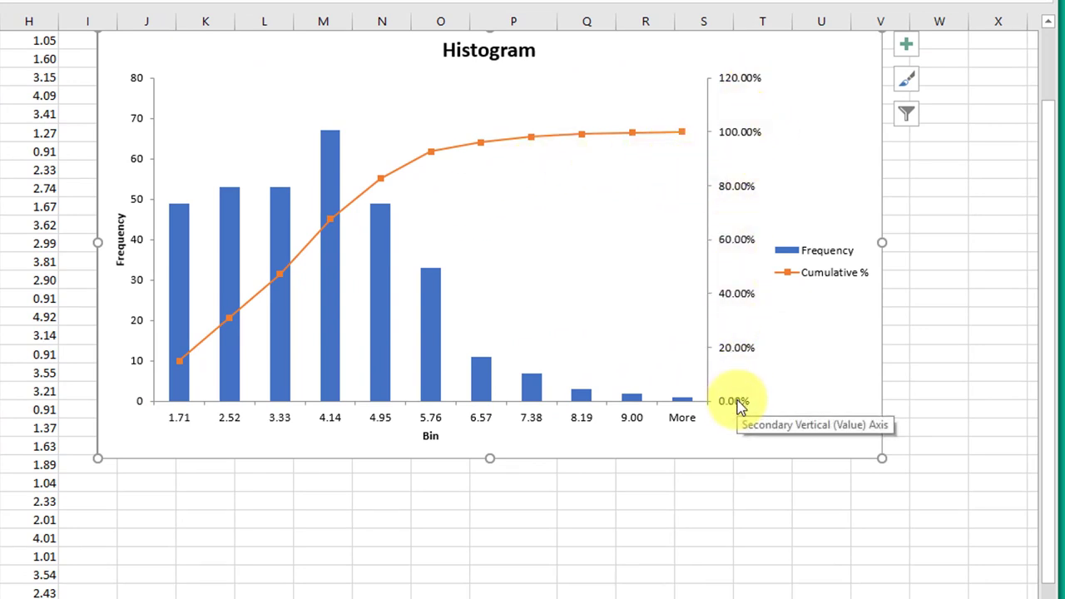
Set the gap width of the chart's Frequency columns to 0%
mouse_move(383, 391)
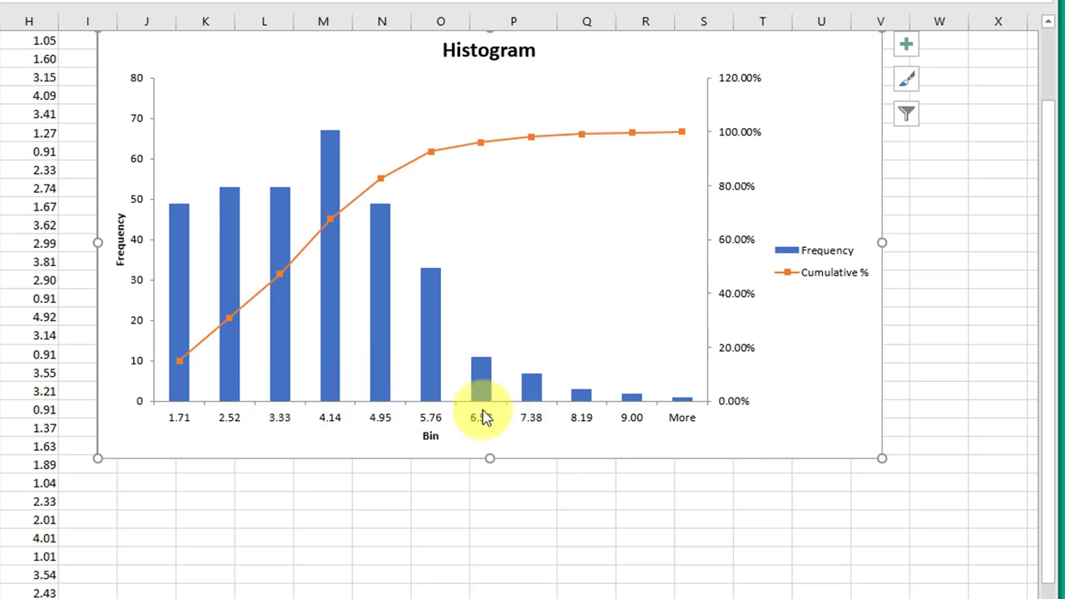
click(380, 377)
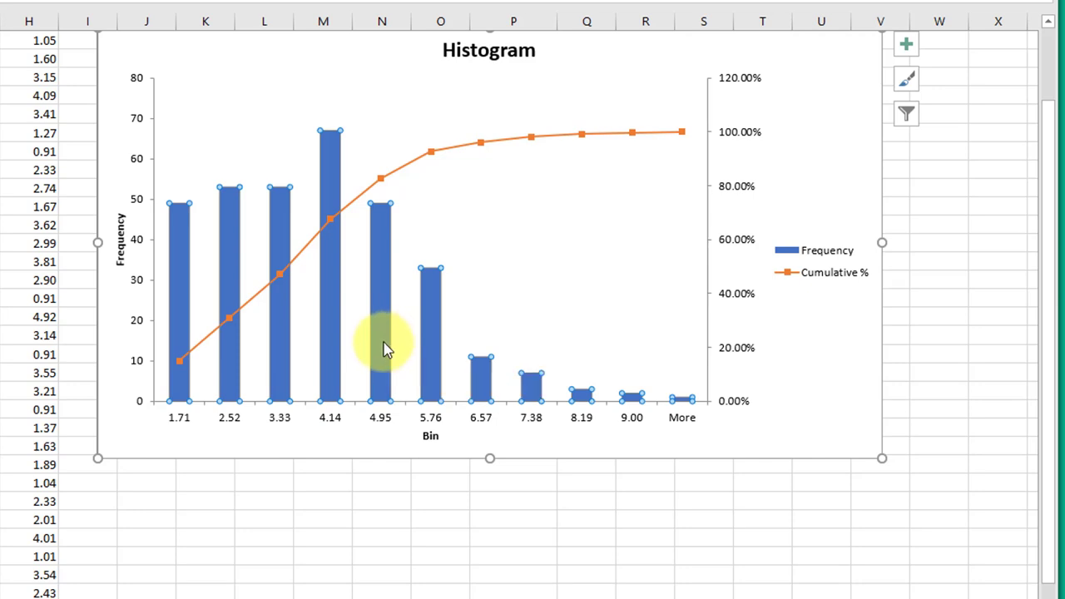
right_click(434, 368)
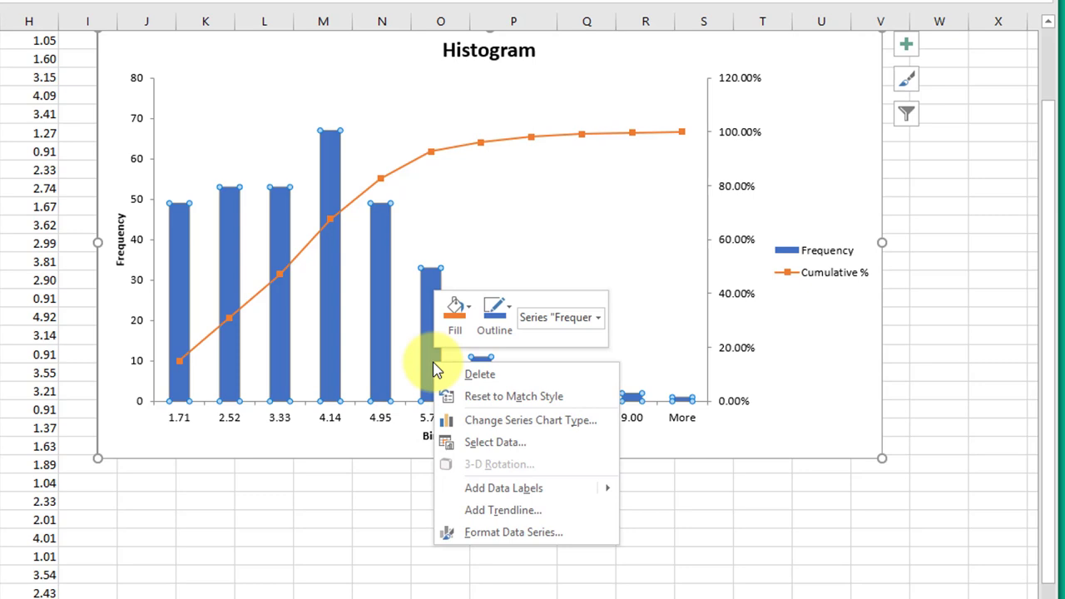
click(511, 533)
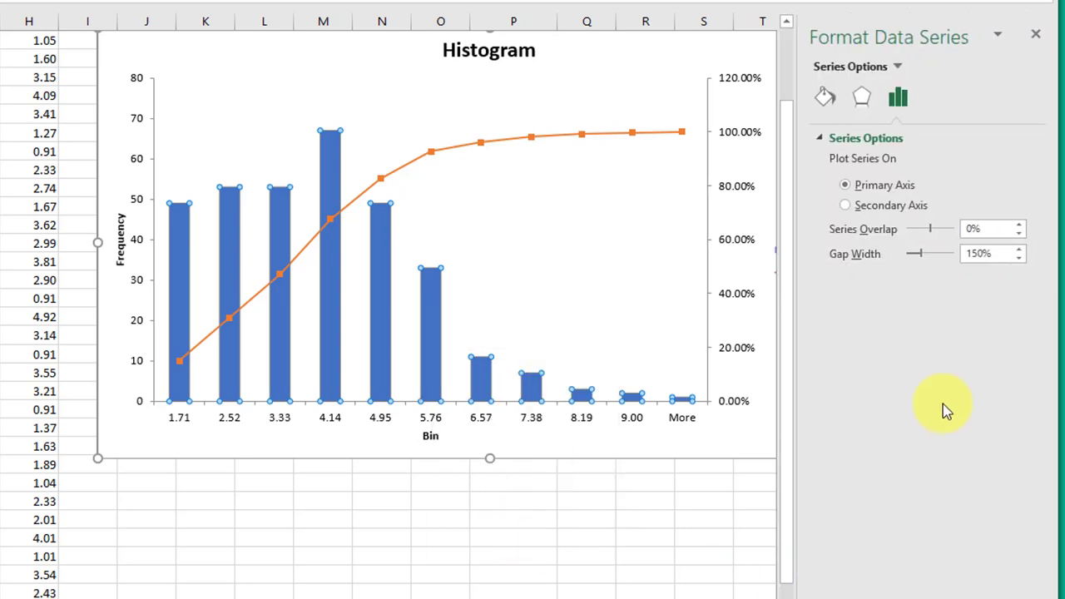
drag(916, 258, 907, 261)
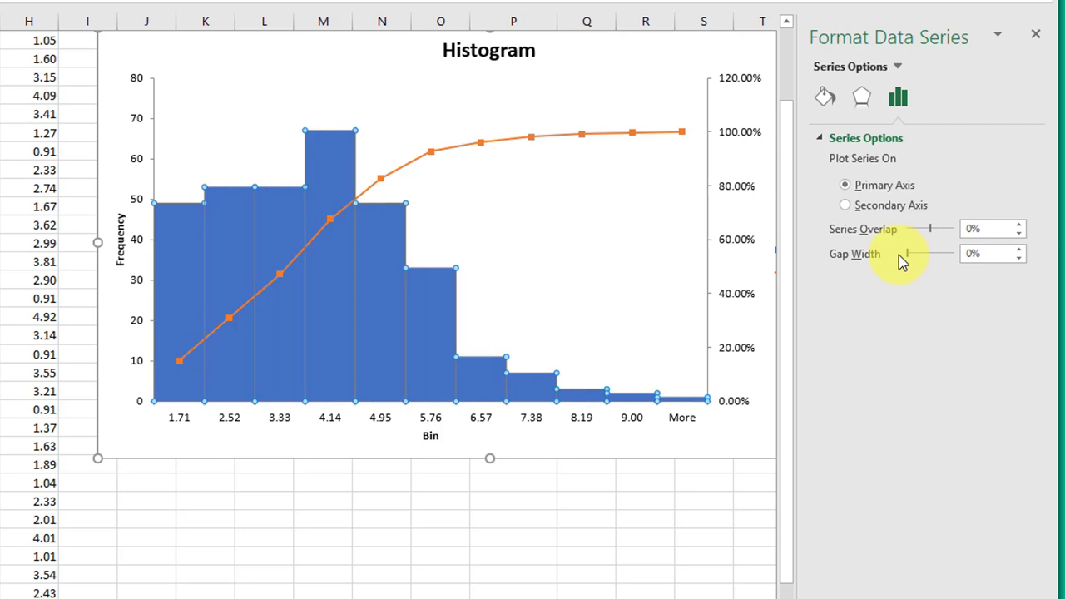
Give the Frequency columns a solid black border, then deselect the chart
click(824, 100)
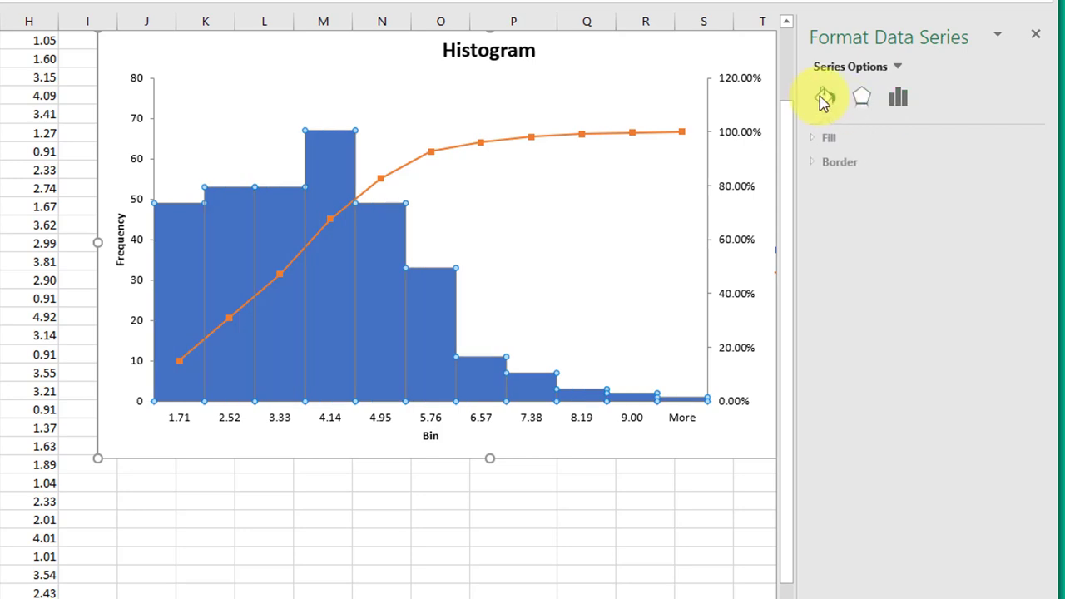
click(823, 164)
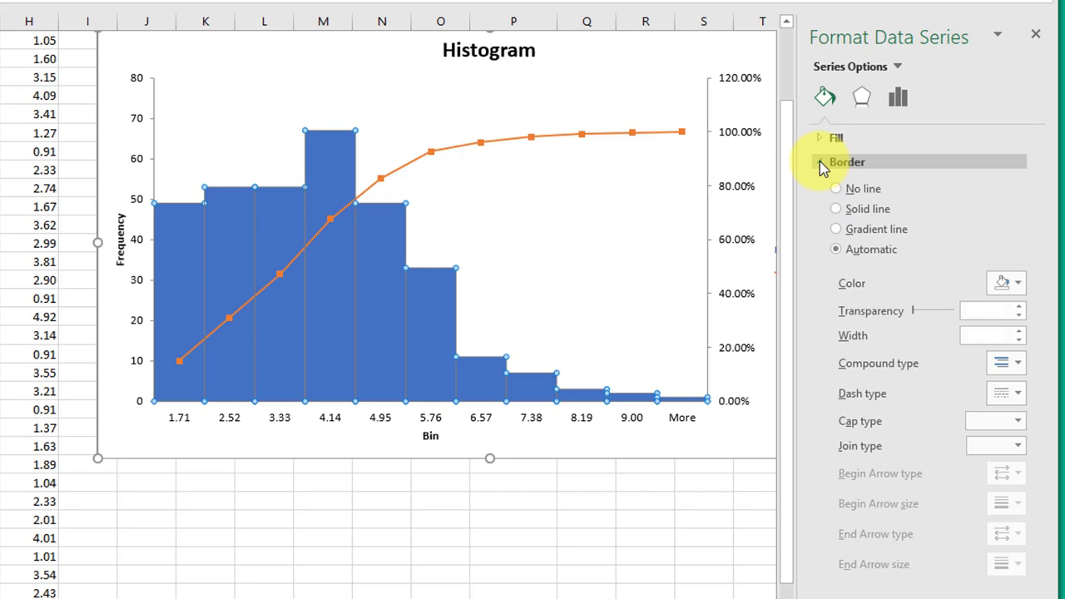
click(836, 209)
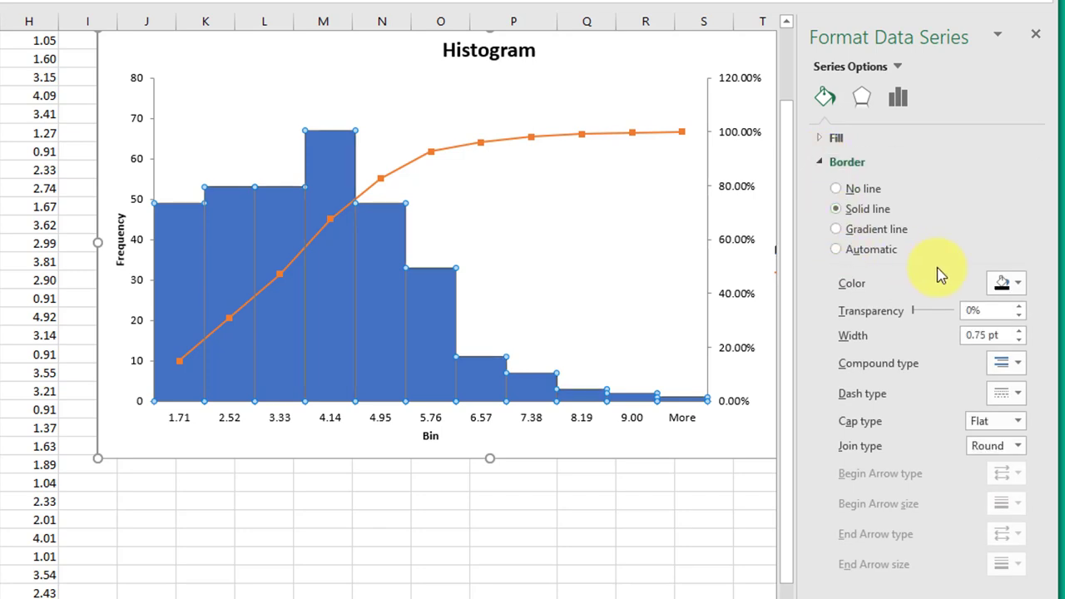
click(1019, 285)
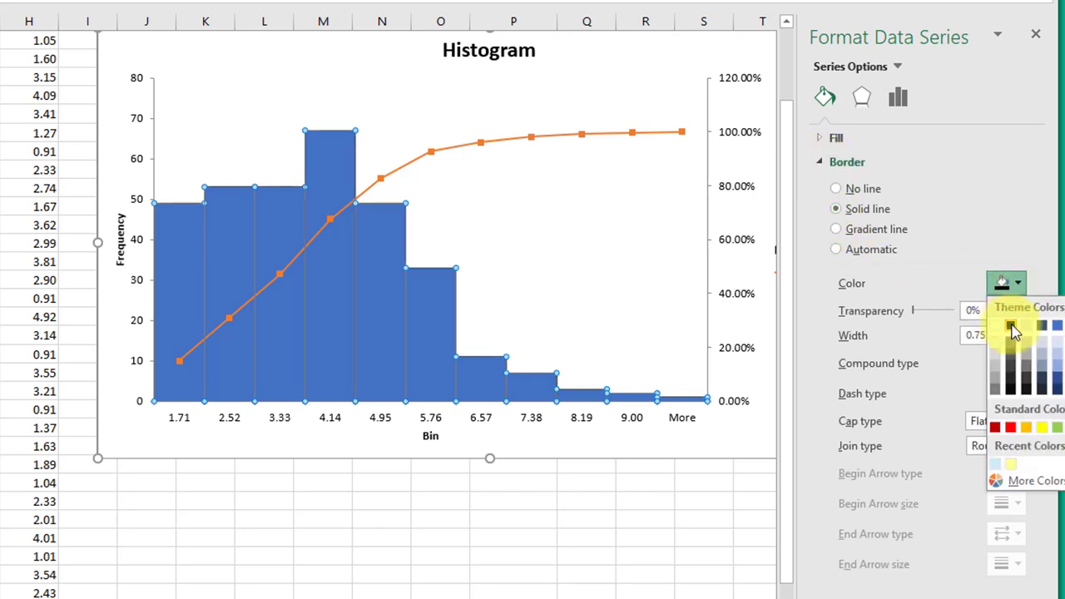
click(1010, 325)
click(612, 574)
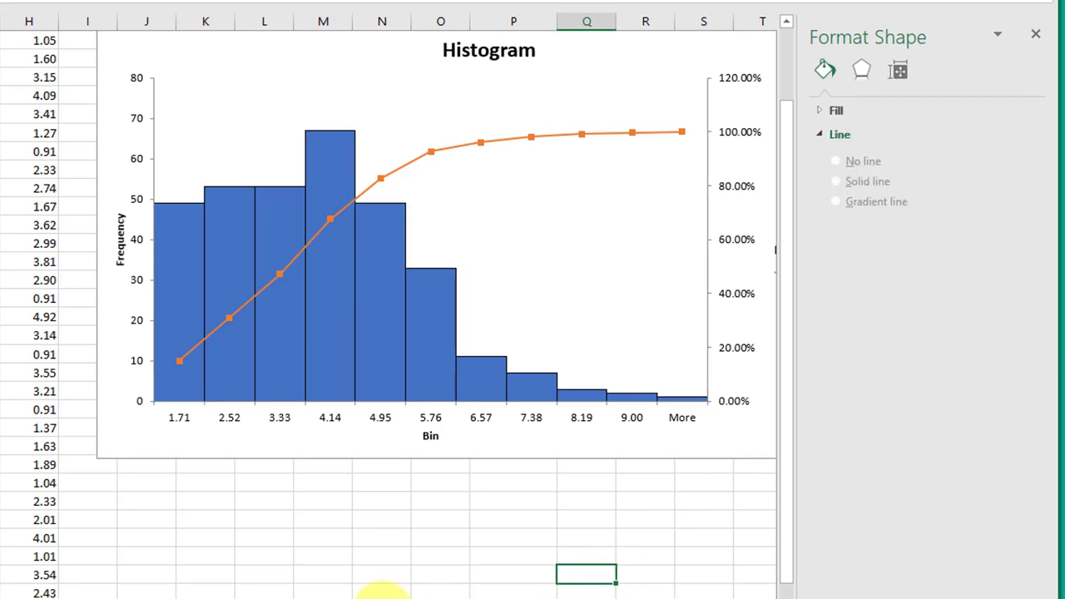